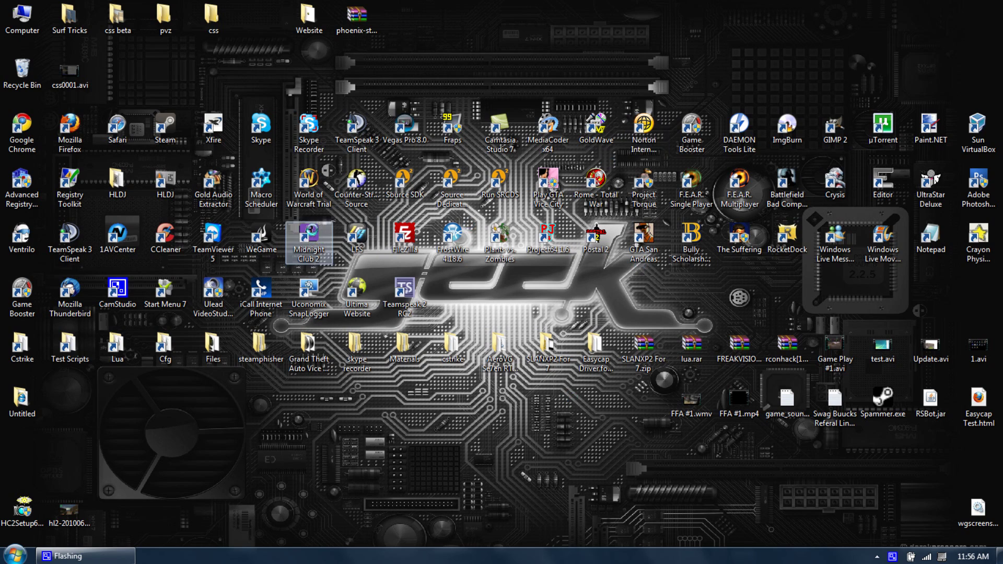
- Launch Counter-Strike: Source from its desktop shortcut and dismiss the tray panel and colour-scheme notice
{"action": "left_click", "coordinate": [377, 172]}
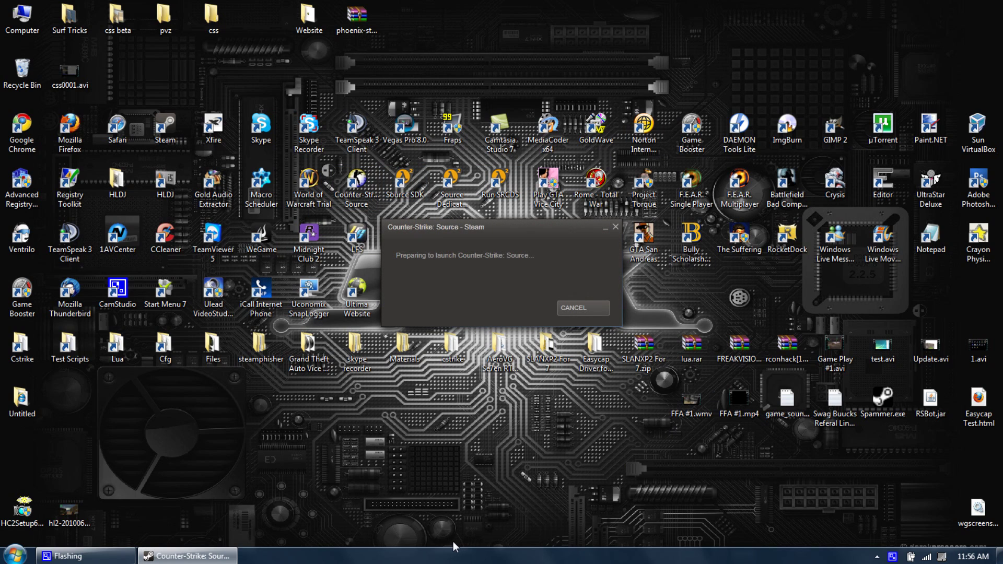
{"action": "left_click", "coordinate": [878, 557]}
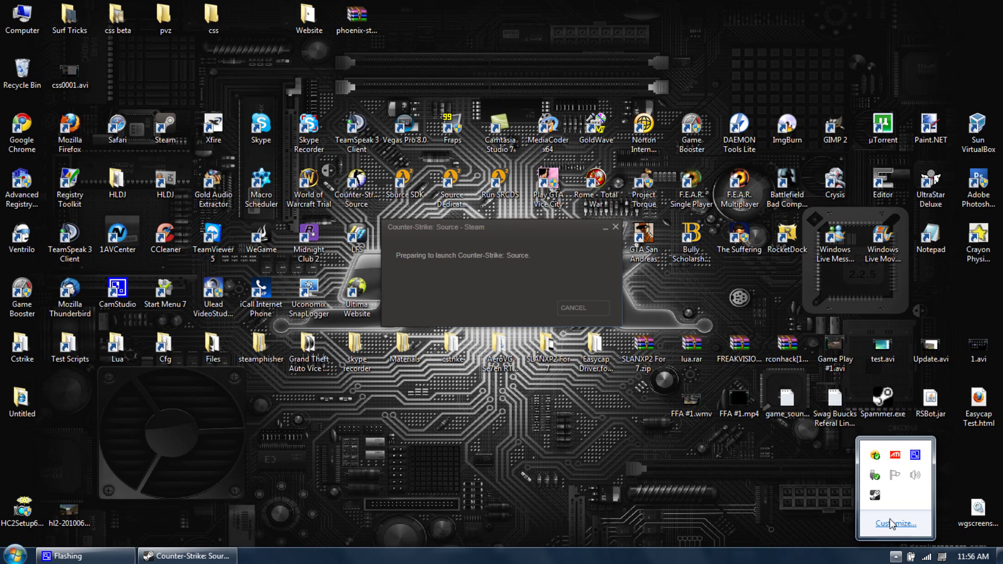
{"action": "left_click", "coordinate": [798, 477]}
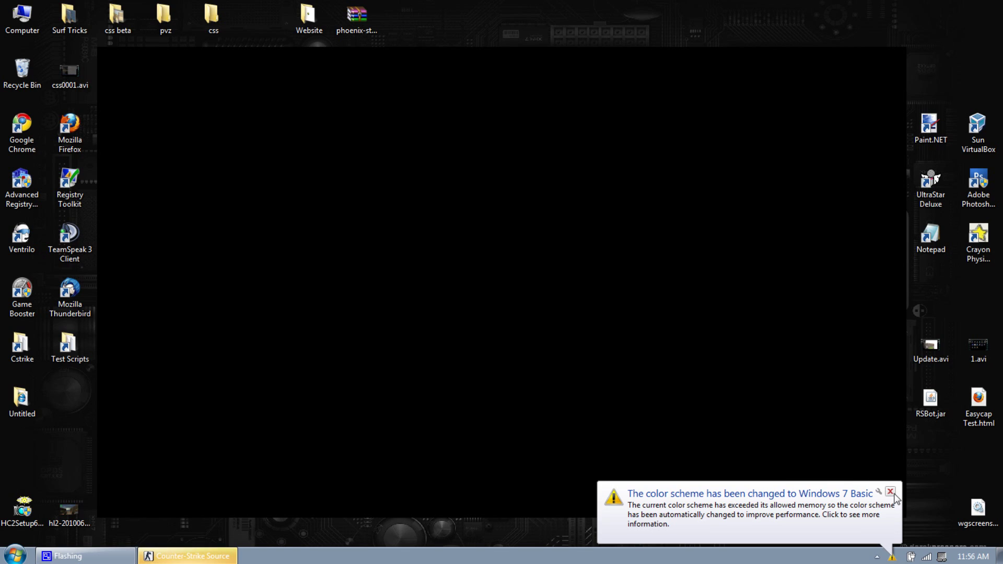
{"action": "left_click", "coordinate": [891, 492]}
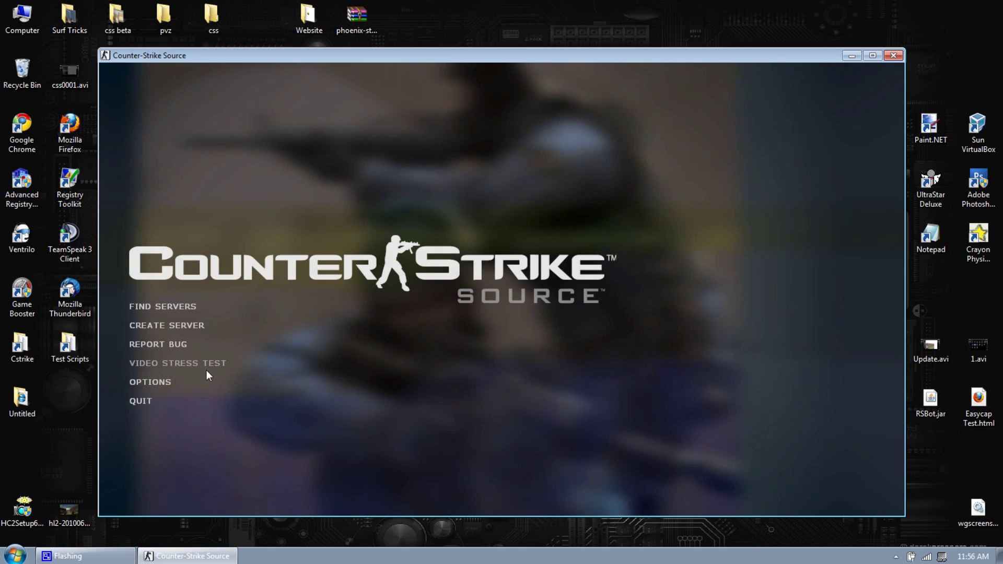
- Turn on Enable developer console under Options > Keyboard > Advanced and save the options
{"action": "left_click", "coordinate": [155, 384]}
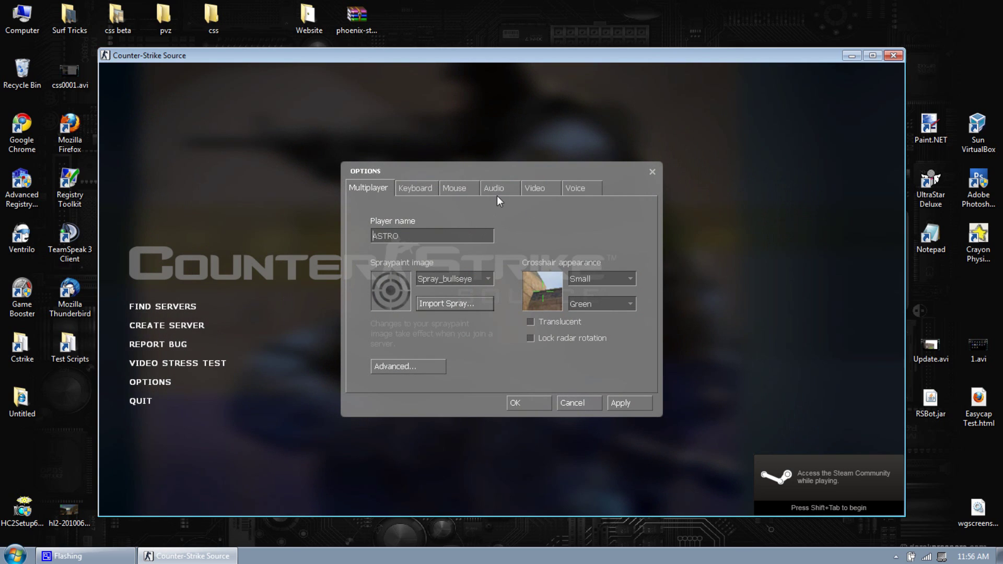
{"action": "left_click", "coordinate": [434, 188]}
{"action": "left_click", "coordinate": [498, 377]}
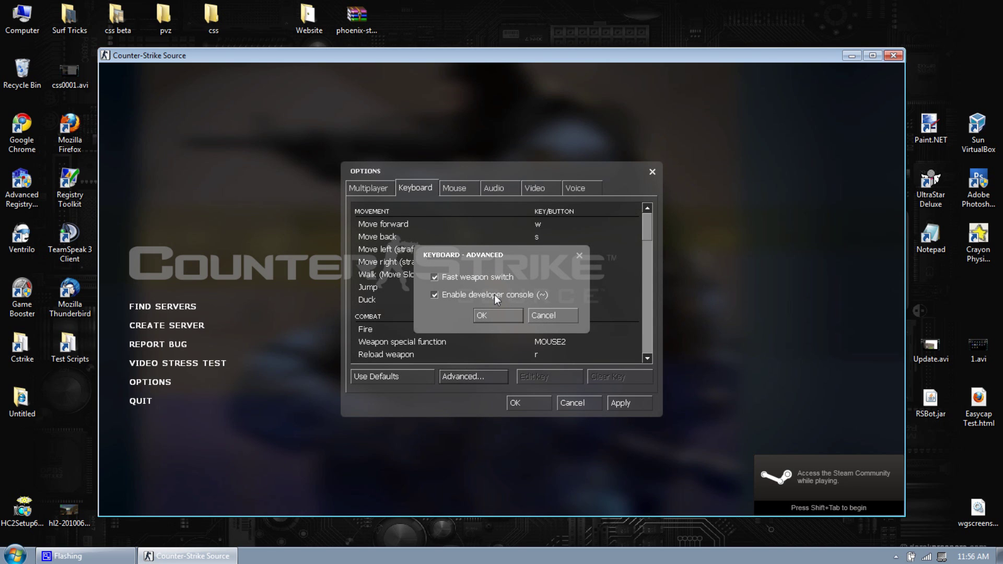
{"action": "left_click", "coordinate": [509, 312]}
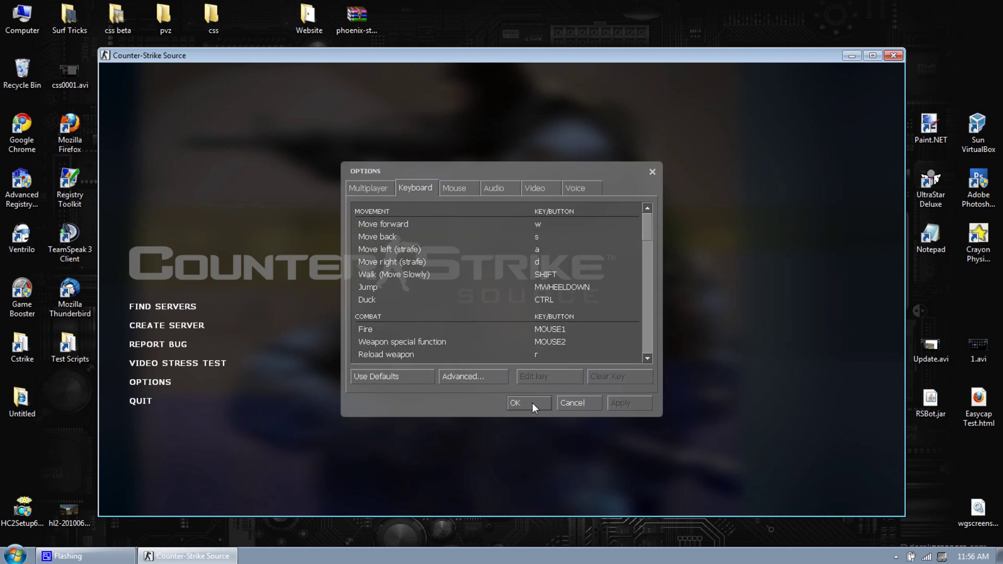
{"action": "left_click", "coordinate": [532, 403]}
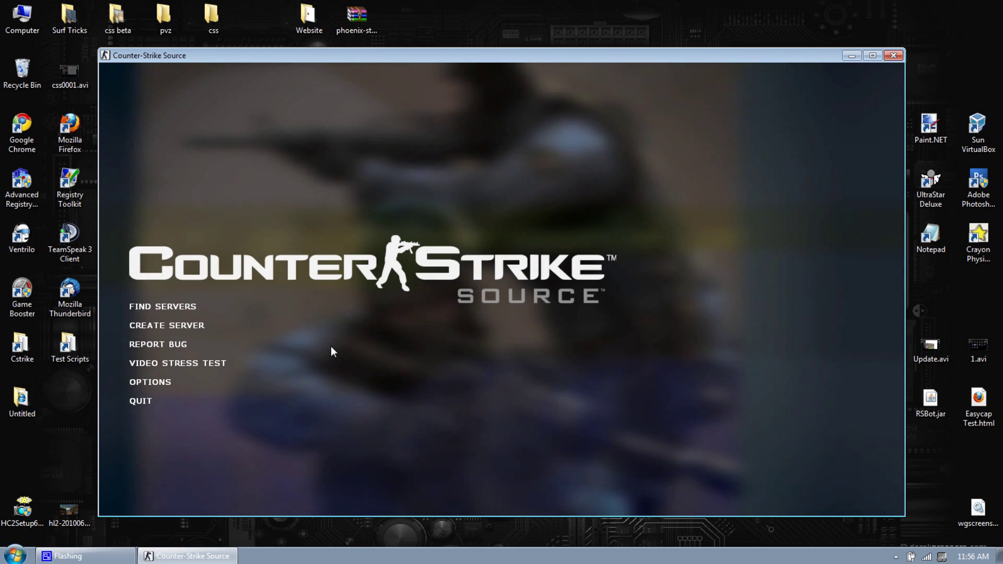
- Run 'startmovie agt2 avi' in the developer console
{"action": "key", "text": "grave"}
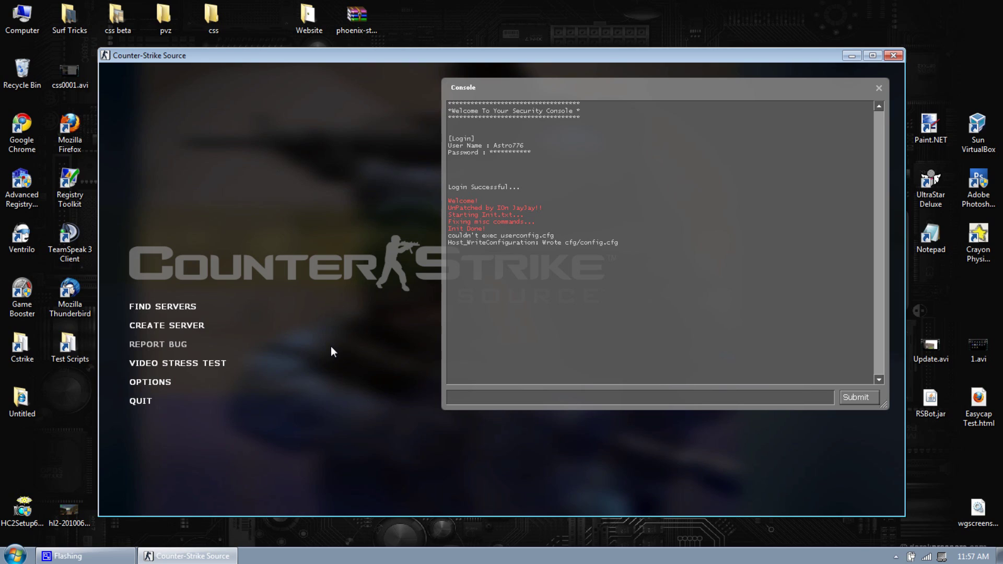
{"action": "type", "text": "start"}
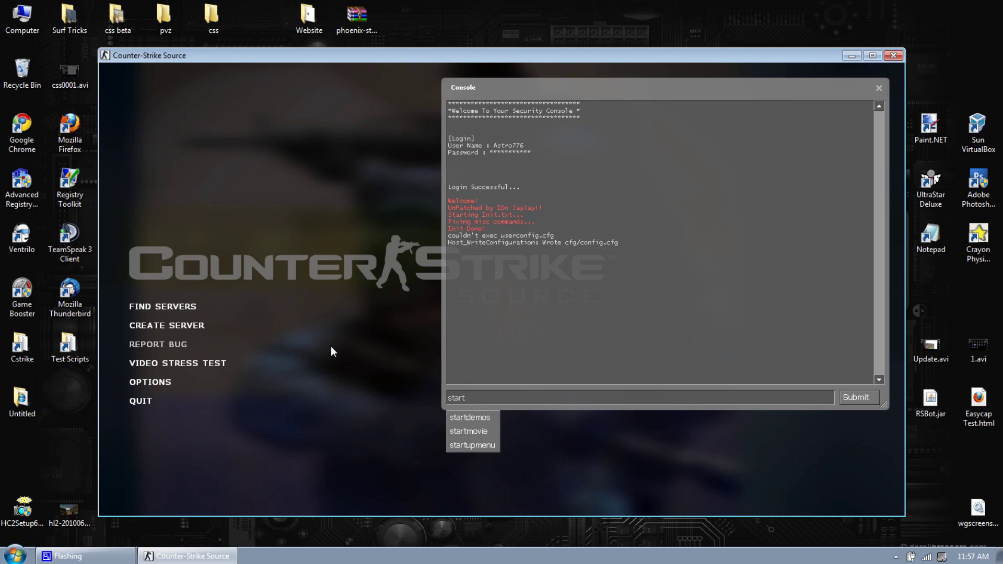
{"action": "type", "text": "movie"}
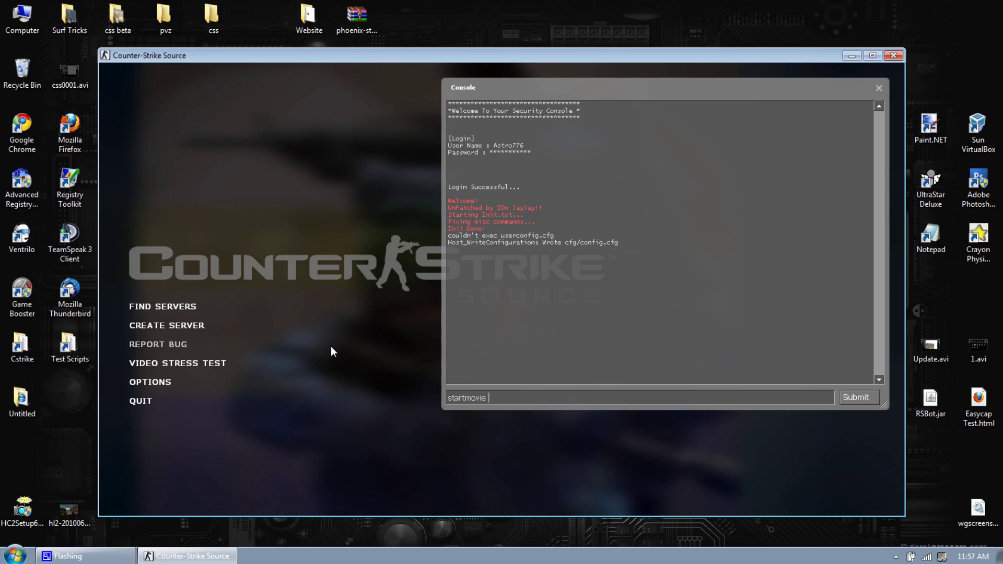
{"action": "type", "text": " agt"}
{"action": "type", "text": "2"}
{"action": "type", "text": " avi"}
{"action": "key", "text": "Return"}
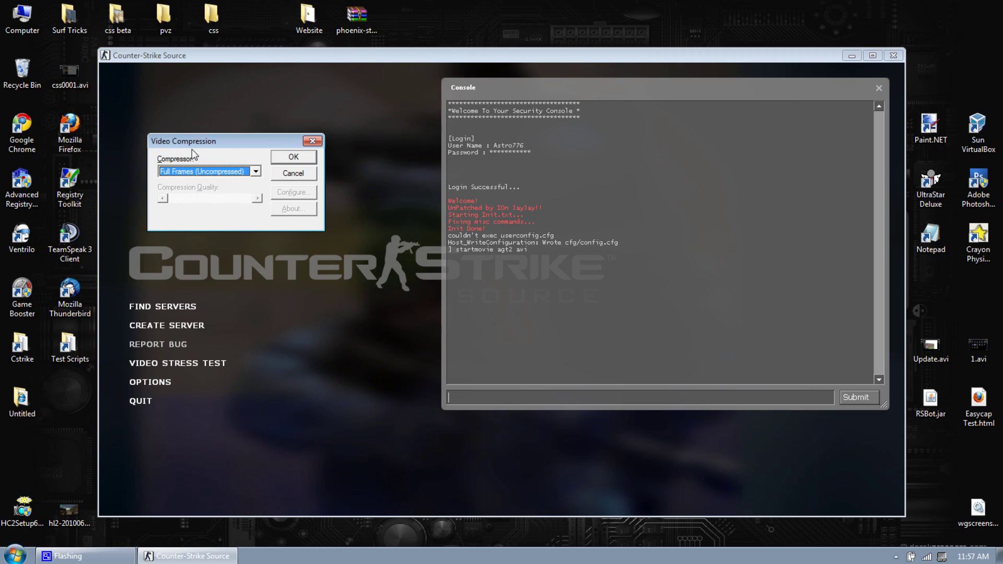
- Choose Microsoft Video 1 as the compressor, accept its default settings, and start recording
{"action": "left_click", "coordinate": [215, 172]}
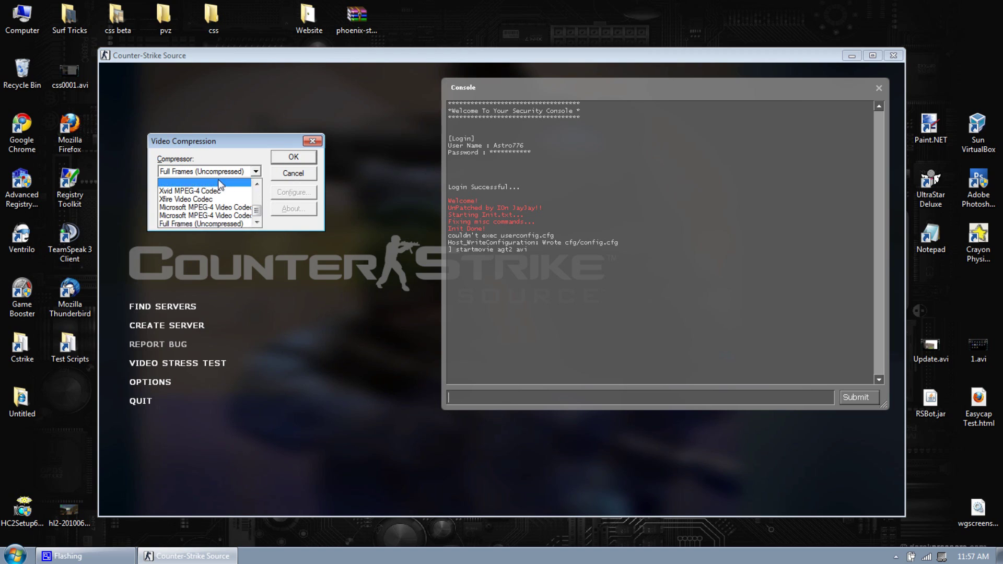
{"action": "scroll", "coordinate": [219, 184], "scroll_direction": "up", "scroll_amount": 5}
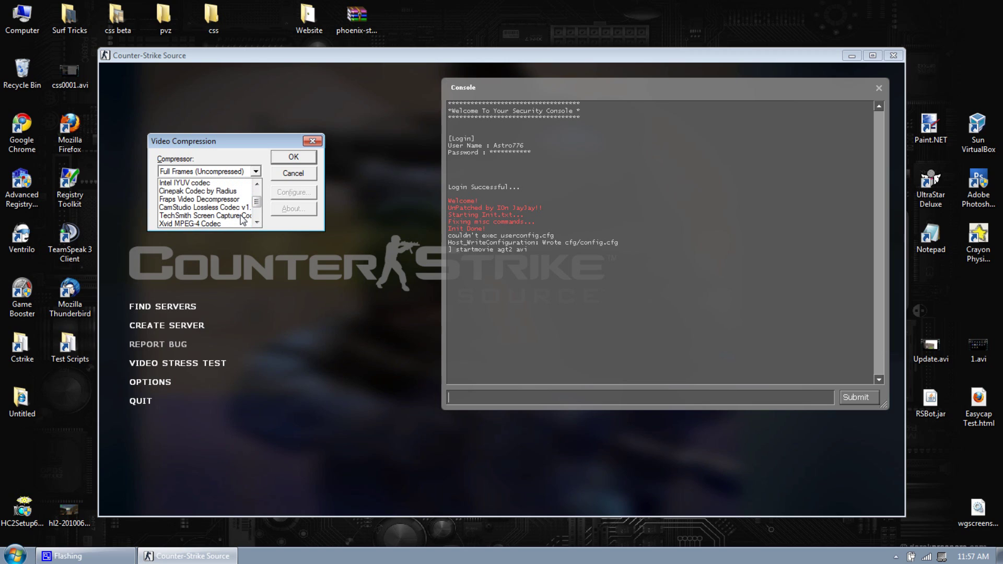
{"action": "scroll", "coordinate": [238, 199], "scroll_direction": "up", "scroll_amount": 1}
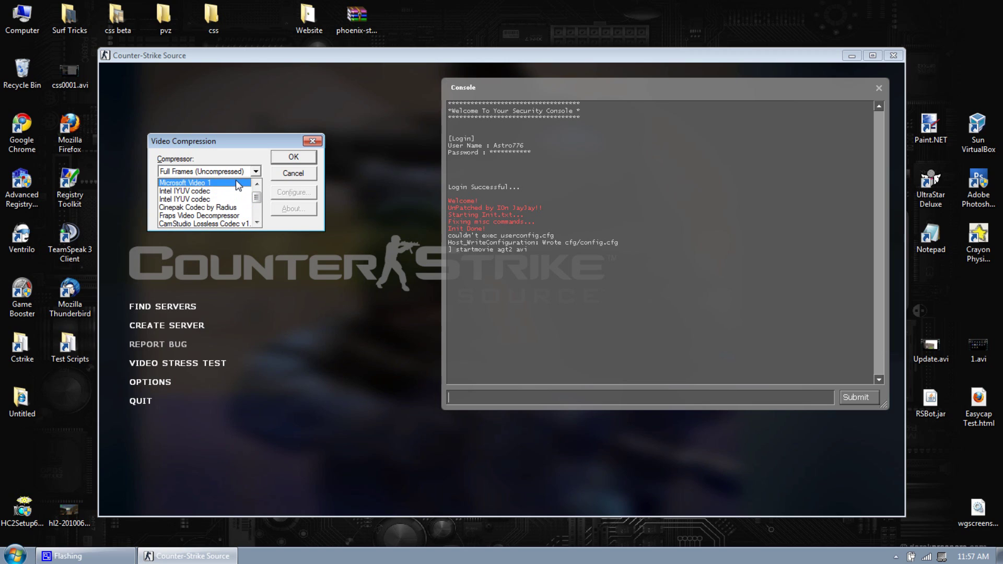
{"action": "left_click", "coordinate": [236, 182]}
{"action": "left_click", "coordinate": [312, 193]}
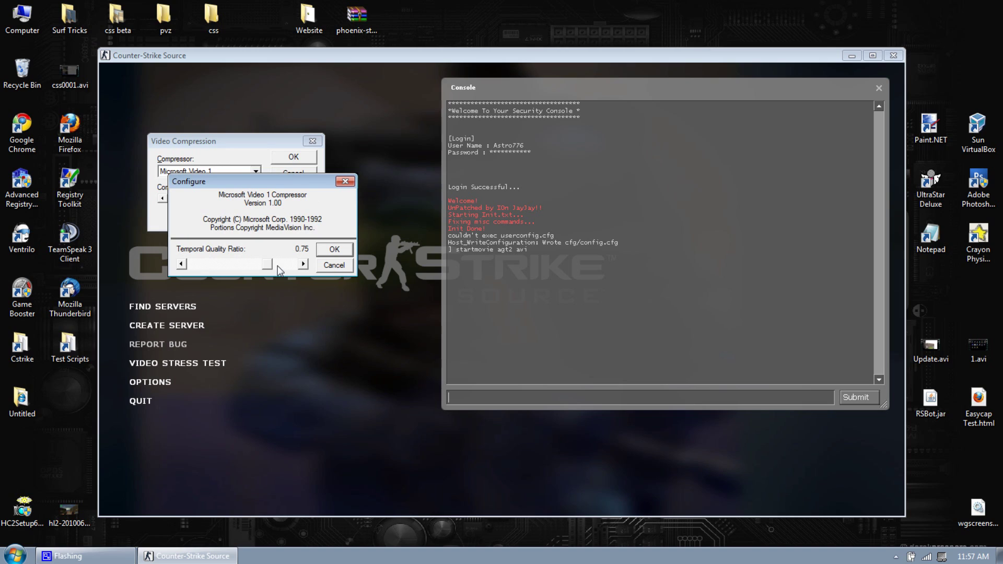
{"action": "left_click", "coordinate": [342, 254]}
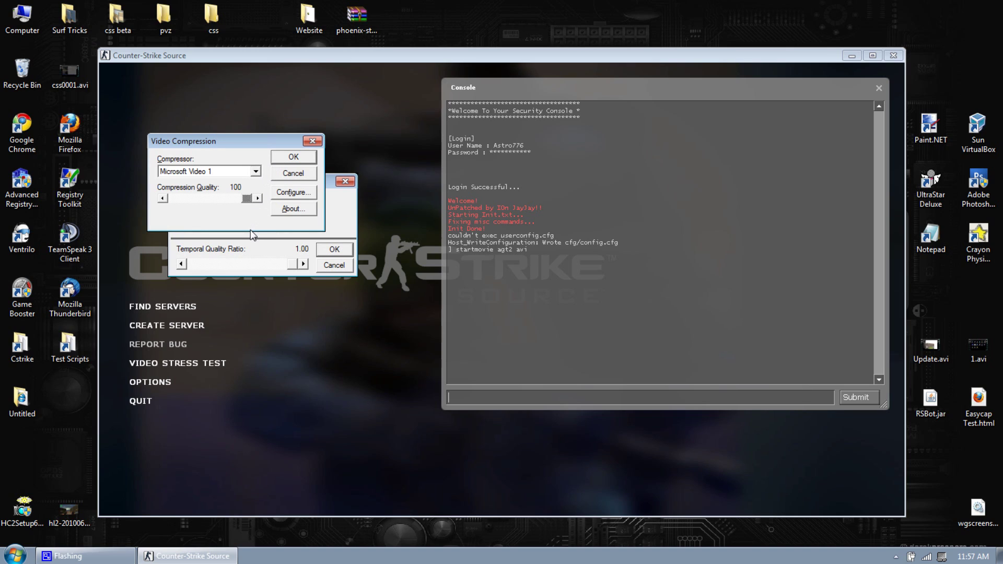
{"action": "left_click", "coordinate": [295, 158]}
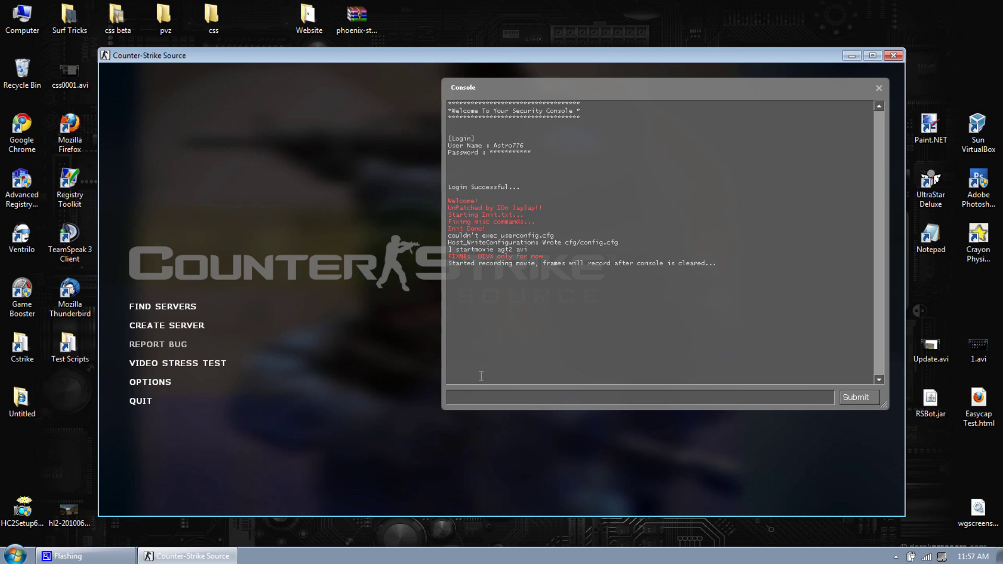
- Replace a mistyped command with 'playdemo agt2' and start the demo playing
{"action": "type", "text": "startdemo"}
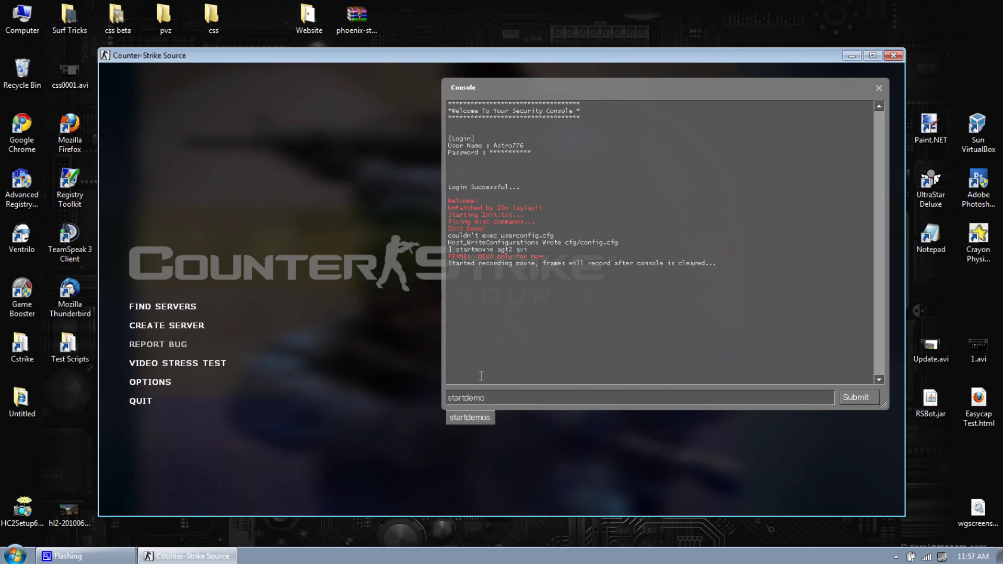
{"action": "key", "text": "ctrl+a"}
{"action": "type", "text": "playdemo agt2"}
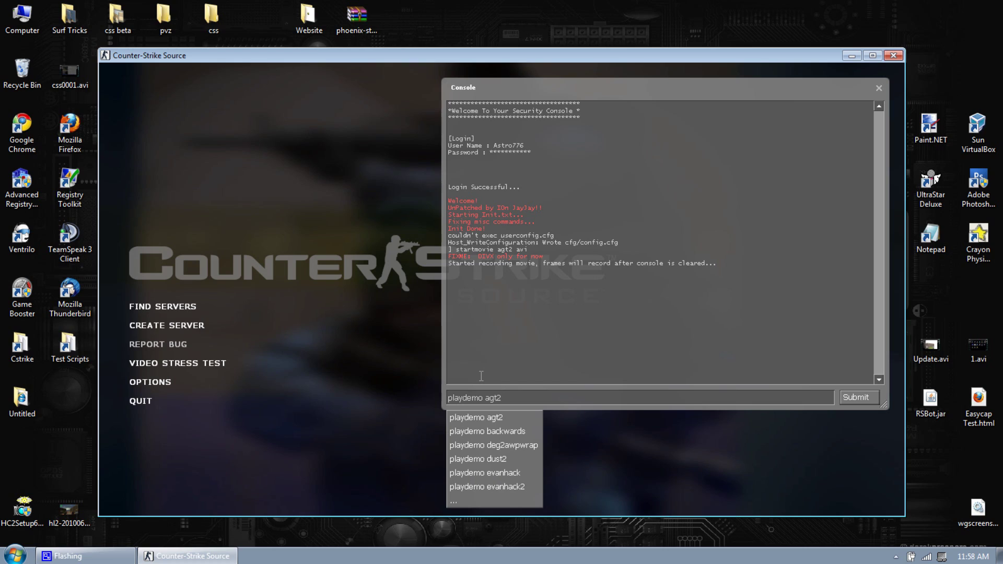
{"action": "key", "text": "Return"}
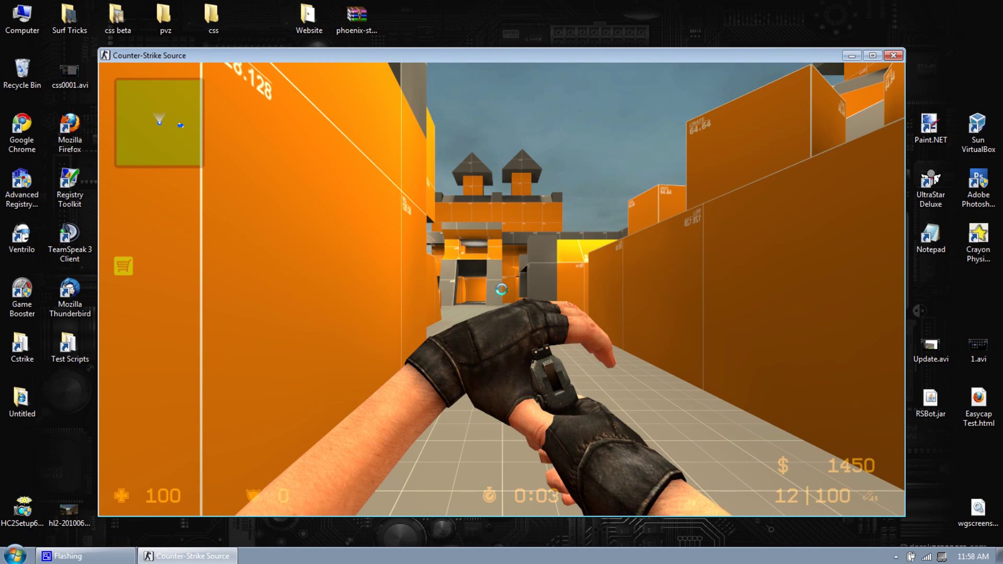
- Bring up the screen recorder window from the hidden notification-area icons
{"action": "key", "text": "super"}
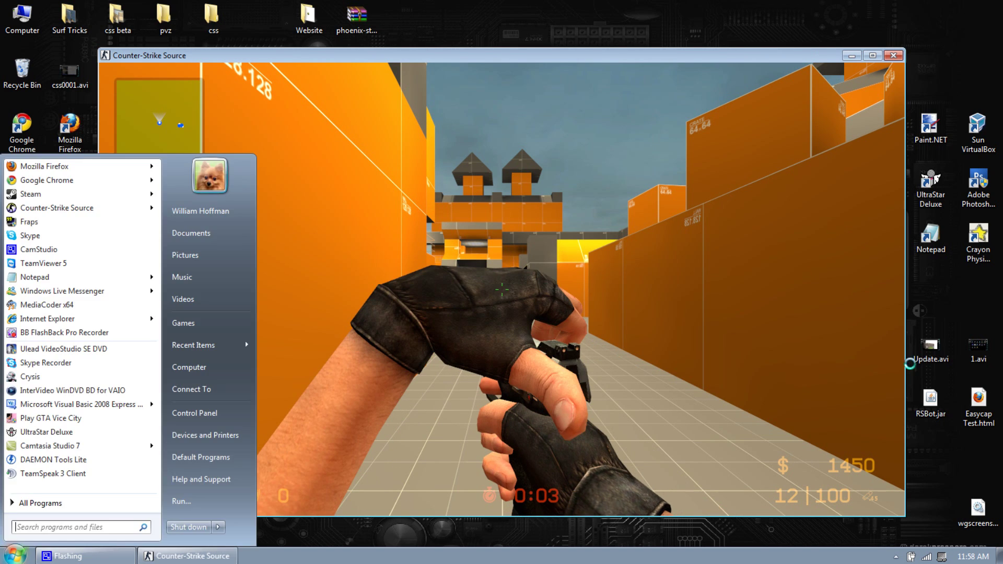
{"action": "key", "text": "super"}
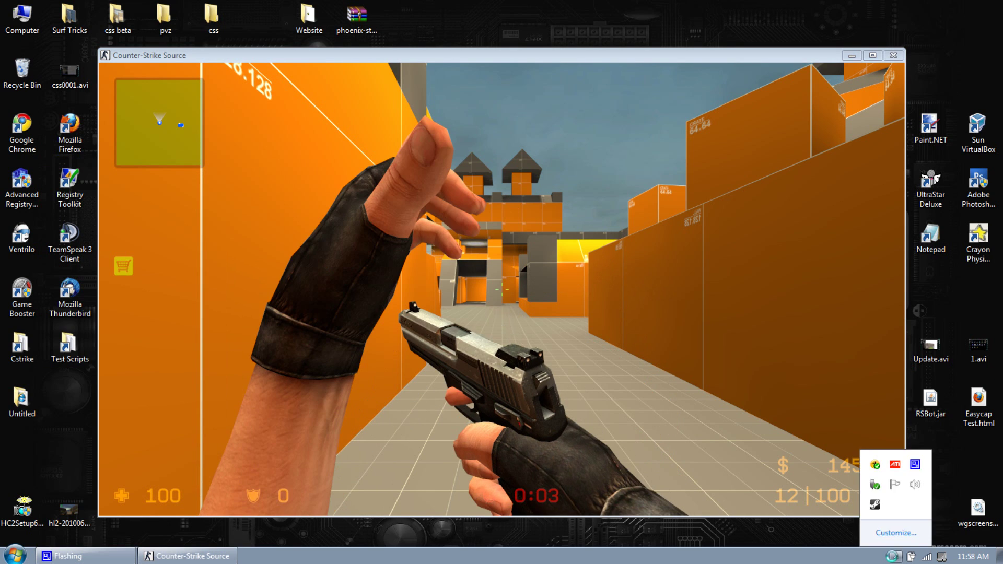
{"action": "left_click", "coordinate": [896, 556]}
{"action": "left_click", "coordinate": [915, 465]}
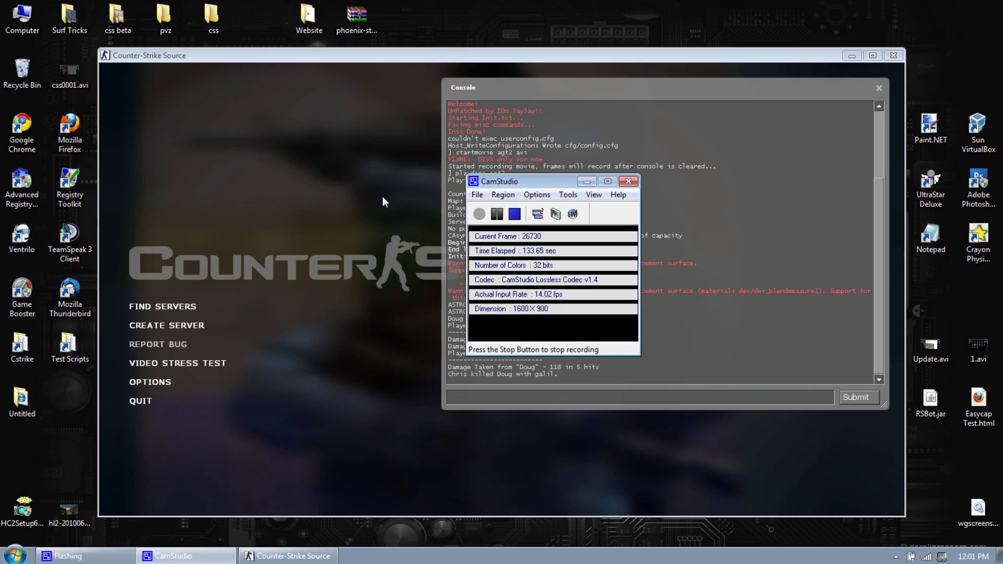
- Return to the game and stop the movie recording with 'endmovie'
{"action": "left_click", "coordinate": [383, 196]}
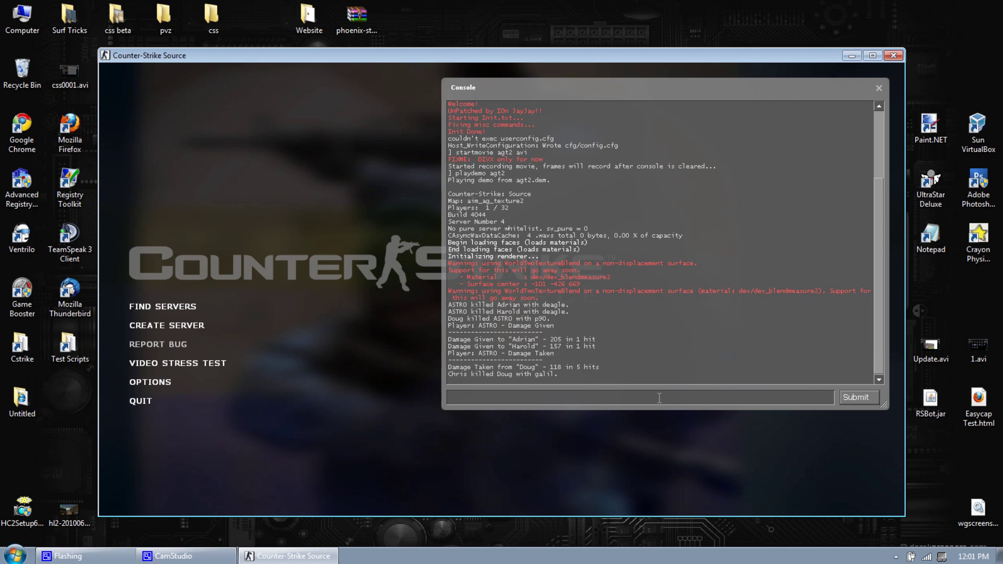
{"action": "type", "text": "endmovie"}
{"action": "key", "text": "Return"}
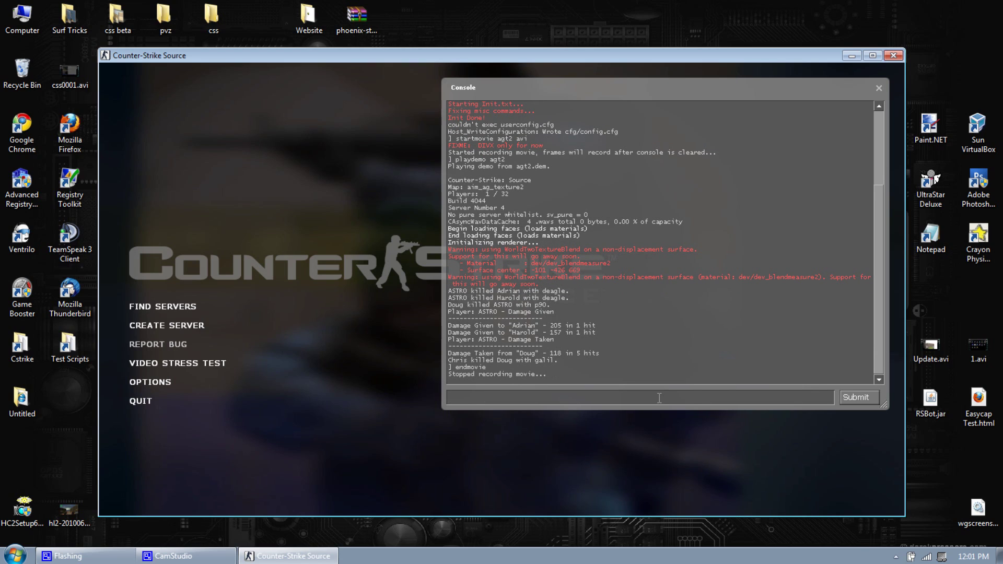
- Quit Counter-Strike: Source, confirming Quit game
{"action": "left_click", "coordinate": [147, 402]}
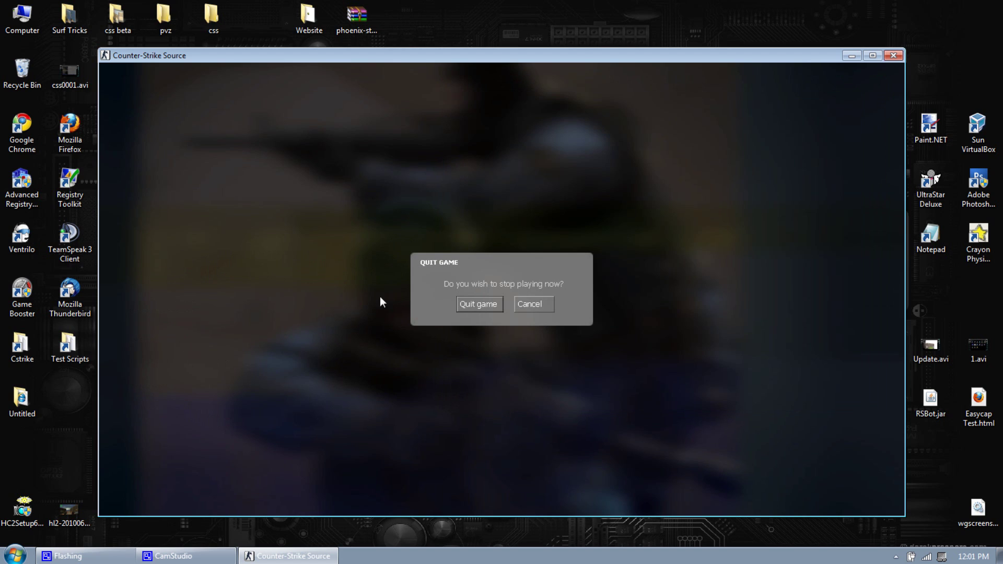
{"action": "left_click", "coordinate": [477, 304]}
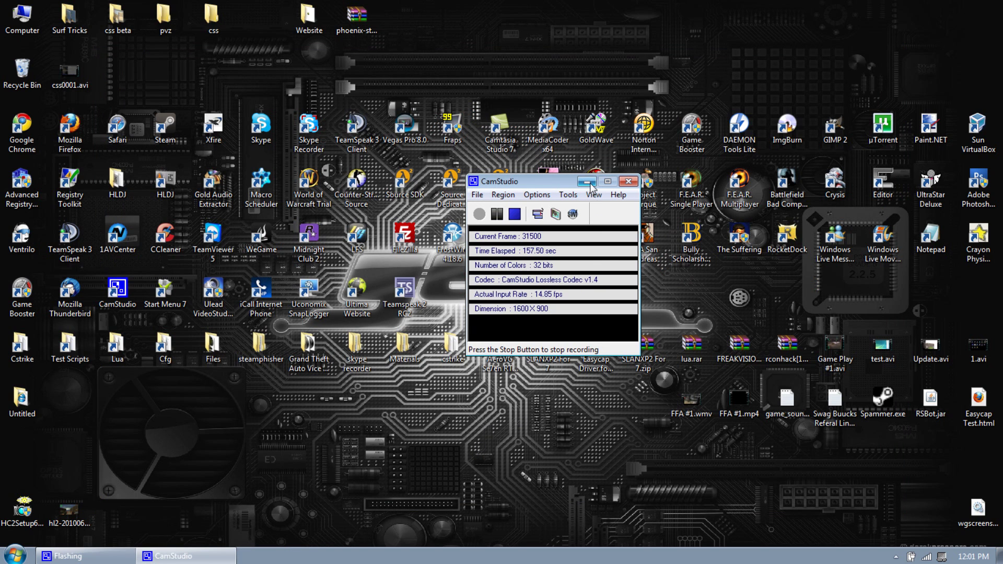
{"action": "left_click", "coordinate": [37, 32]}
- Browse from Computer into Local Disk (C:) and the Program Files (x86) folder
{"action": "double_click", "coordinate": [37, 32]}
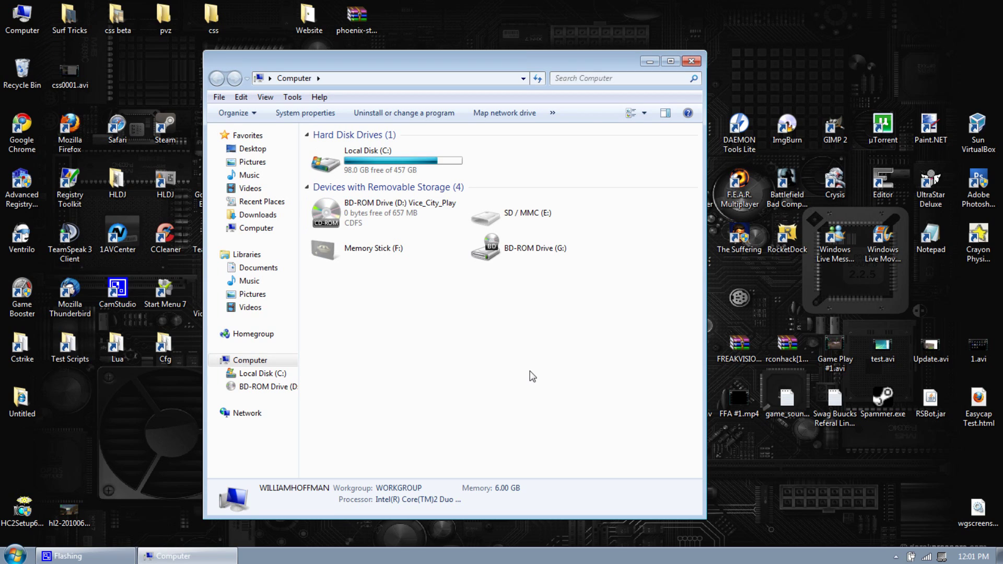
{"action": "double_click", "coordinate": [463, 172]}
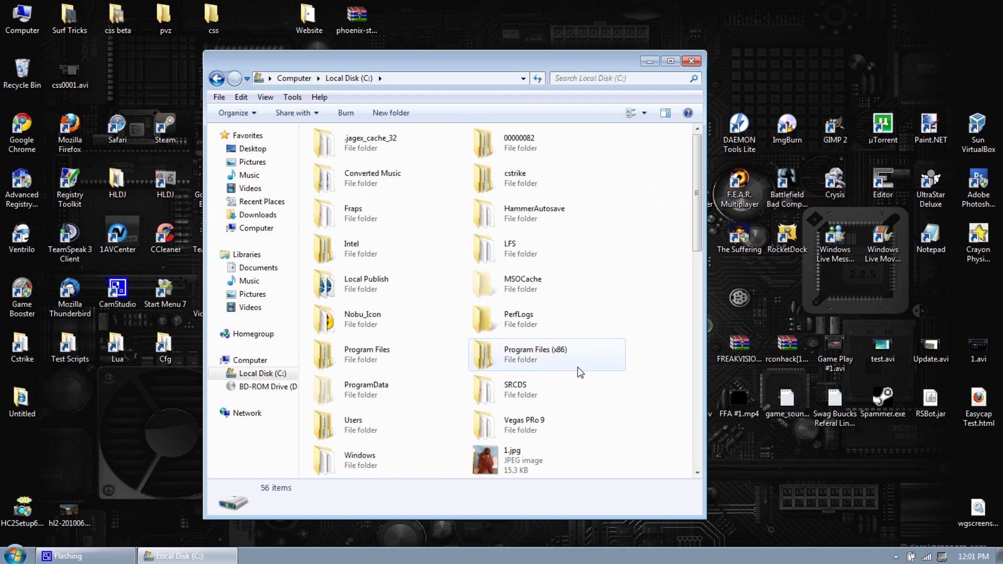
{"action": "double_click", "coordinate": [575, 363]}
{"action": "scroll", "coordinate": [635, 343], "scroll_direction": "down", "scroll_amount": 18}
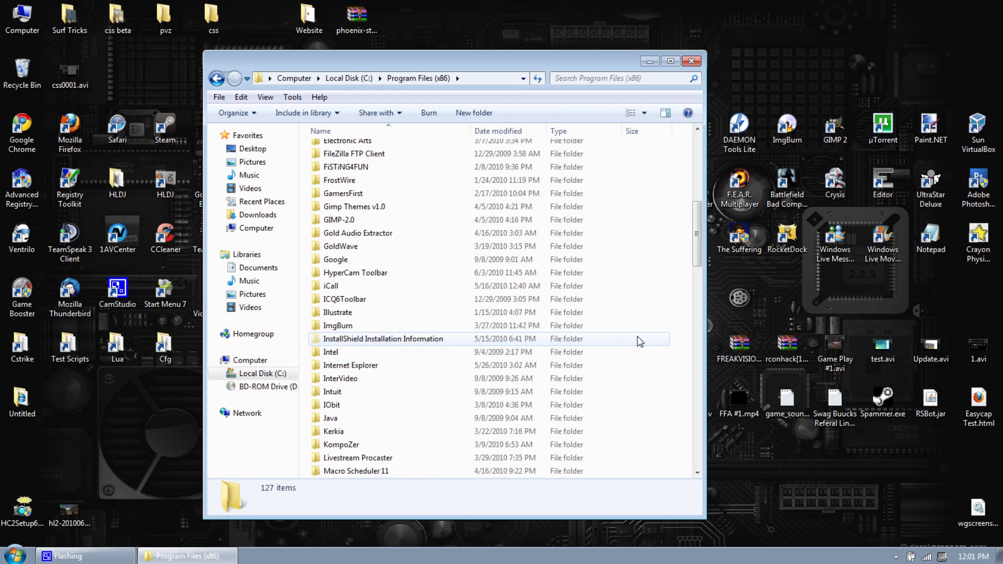
{"action": "scroll", "coordinate": [652, 338], "scroll_direction": "down", "scroll_amount": 4}
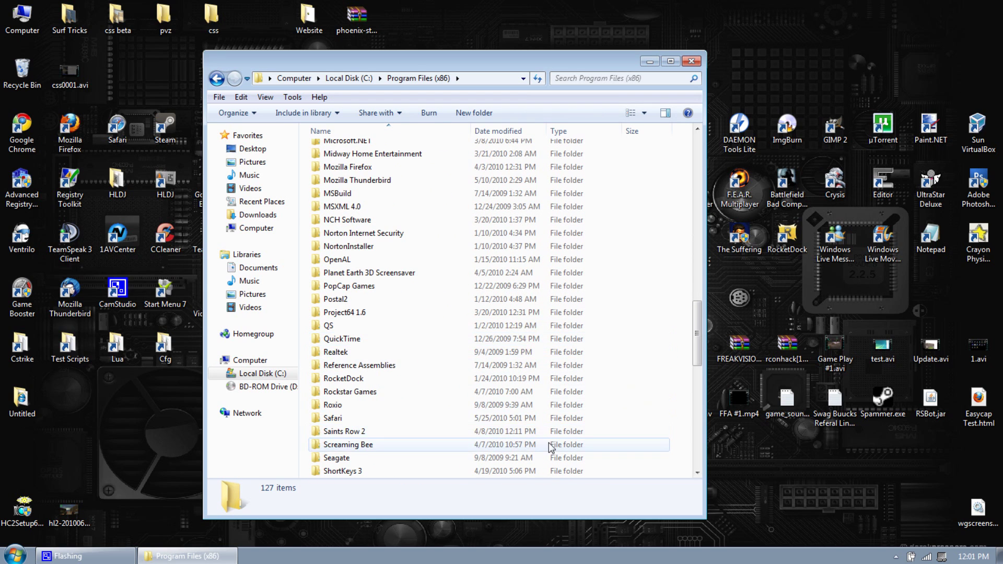
{"action": "scroll", "coordinate": [550, 452], "scroll_direction": "down", "scroll_amount": 2}
- Open Steam > steamapps > account folder > counter-strike source and select agt2.avi
{"action": "double_click", "coordinate": [321, 459]}
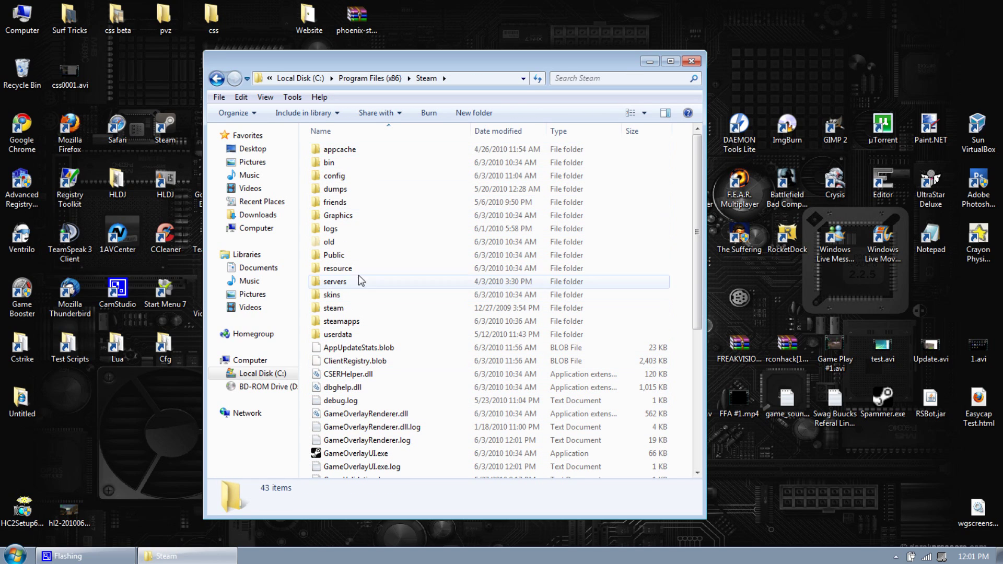
{"action": "double_click", "coordinate": [359, 322]}
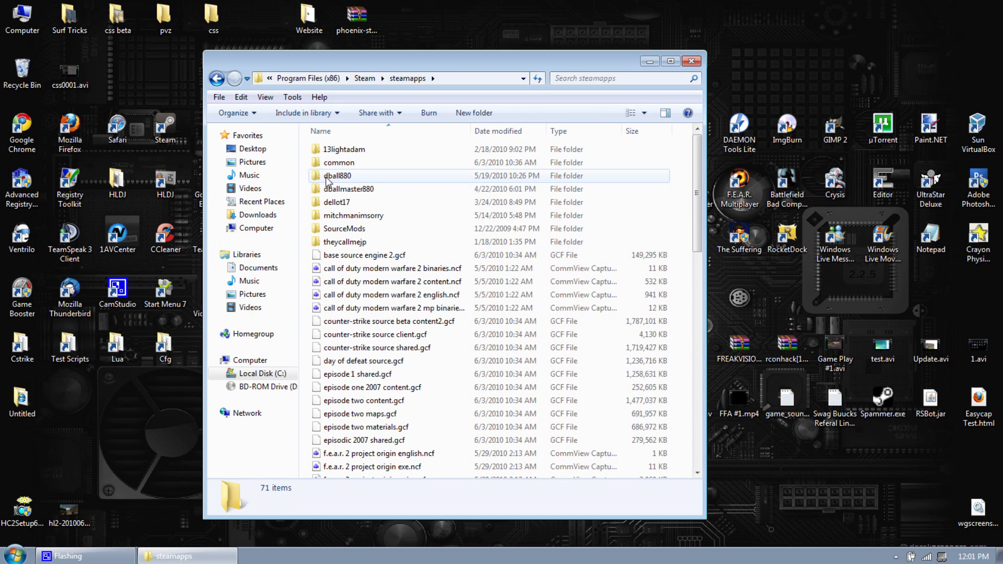
{"action": "double_click", "coordinate": [328, 180]}
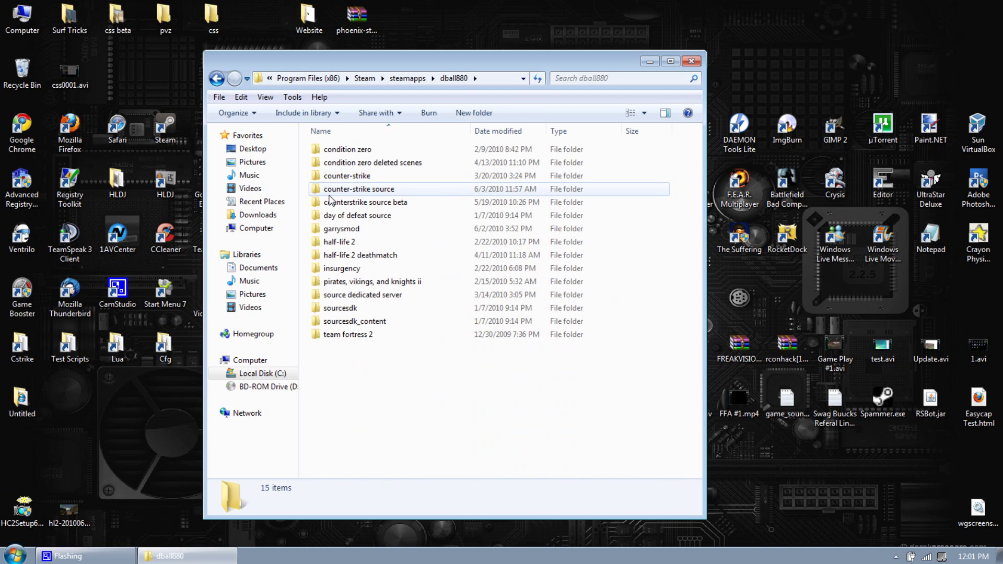
{"action": "left_click", "coordinate": [331, 194]}
{"action": "double_click", "coordinate": [331, 197]}
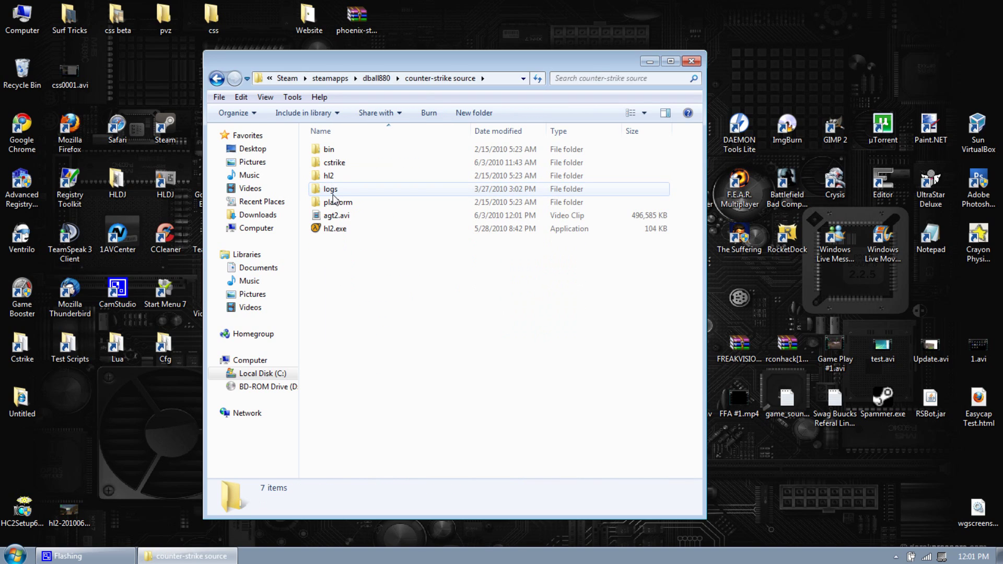
{"action": "left_click", "coordinate": [322, 220]}
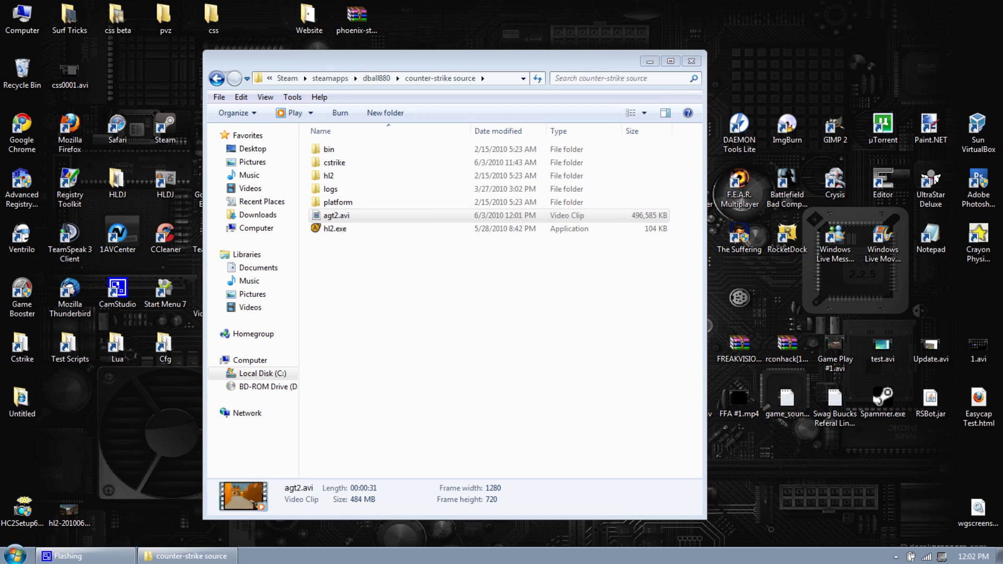
- Stop the CamStudio screen recording from its notification-area icon
{"action": "left_click", "coordinate": [896, 557]}
{"action": "left_click", "coordinate": [918, 467]}
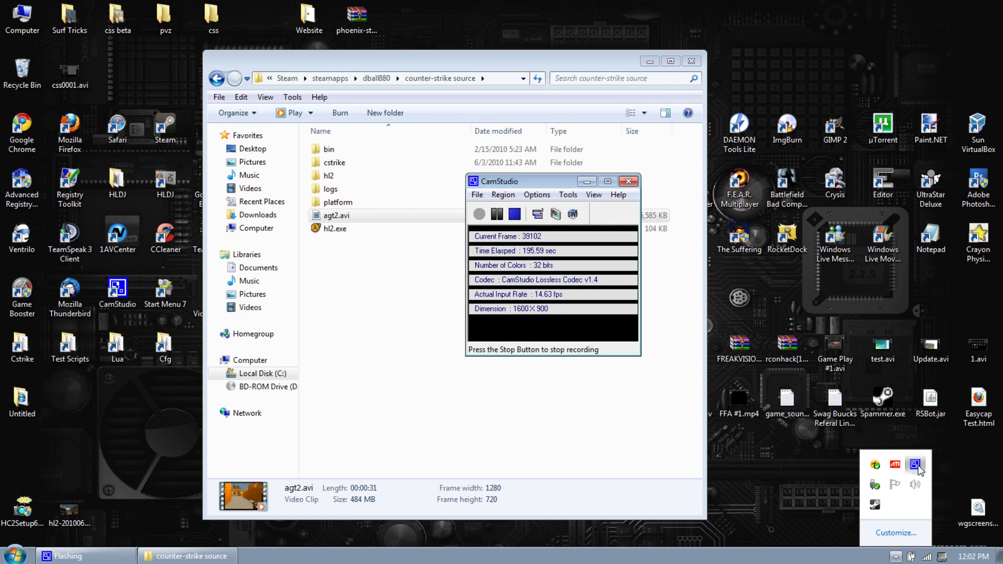
{"action": "left_click", "coordinate": [419, 138]}
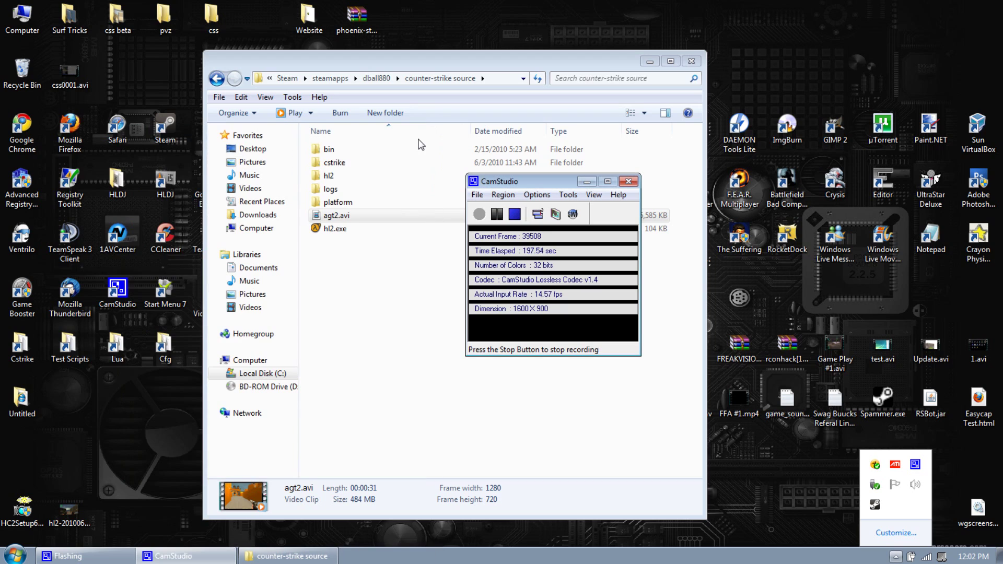